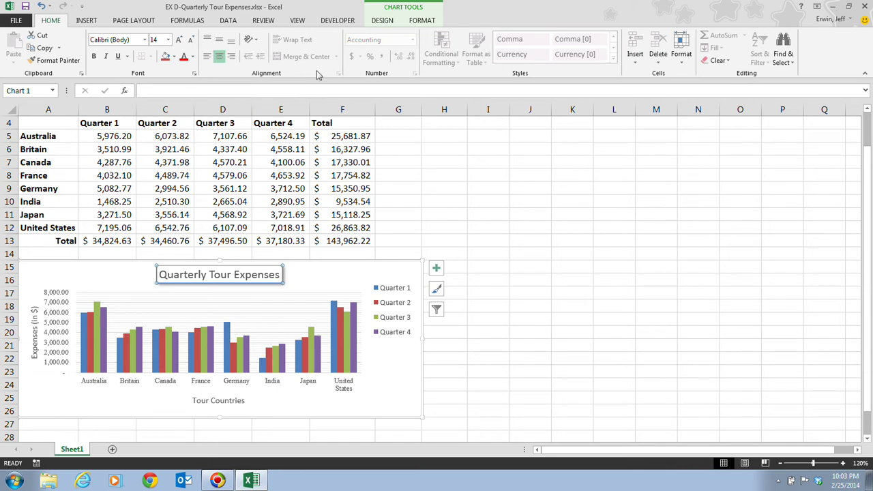
- Bring up the chart formatting tools and select the purple Quarter 4 series
{"action": "left_click", "coordinate": [421, 20]}
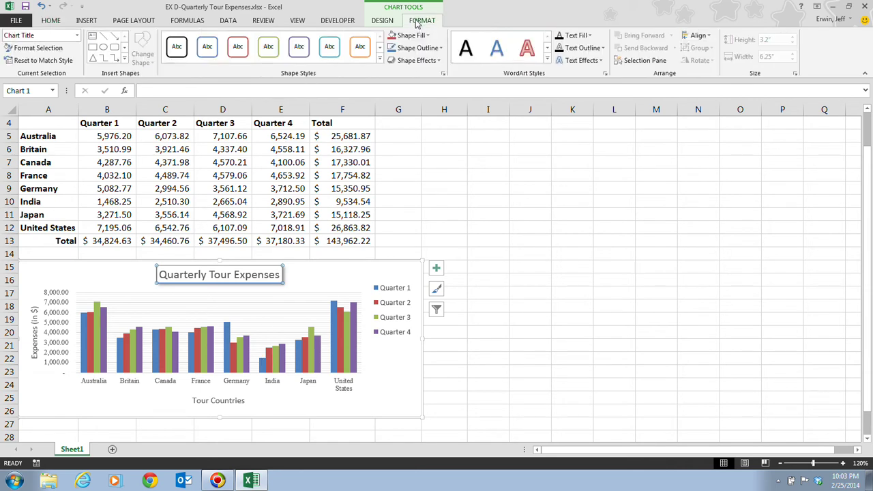
{"action": "left_click", "coordinate": [354, 333]}
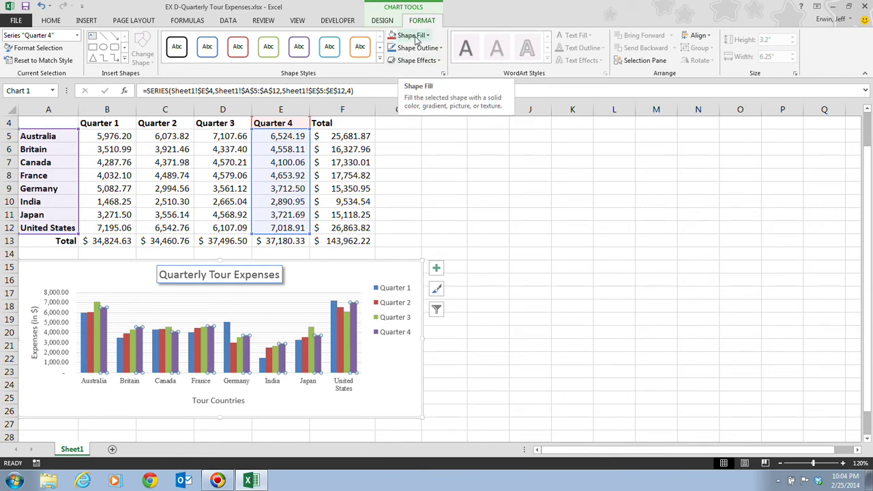
- Apply the default orange Shape Fill to the Quarter 4 bars
{"action": "left_click", "coordinate": [416, 37]}
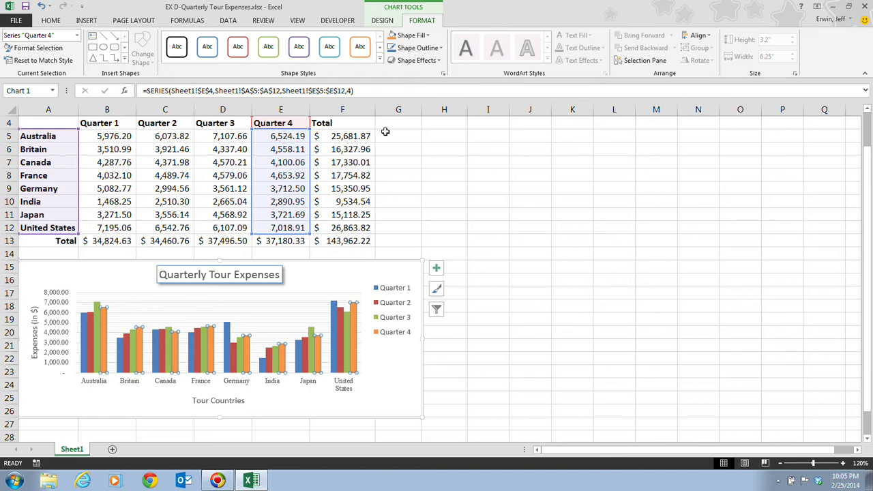
- Select the Quarter 3 bars and apply the Subtle Effect - Olive Green, Accent 3 shape style
{"action": "left_click", "coordinate": [348, 343]}
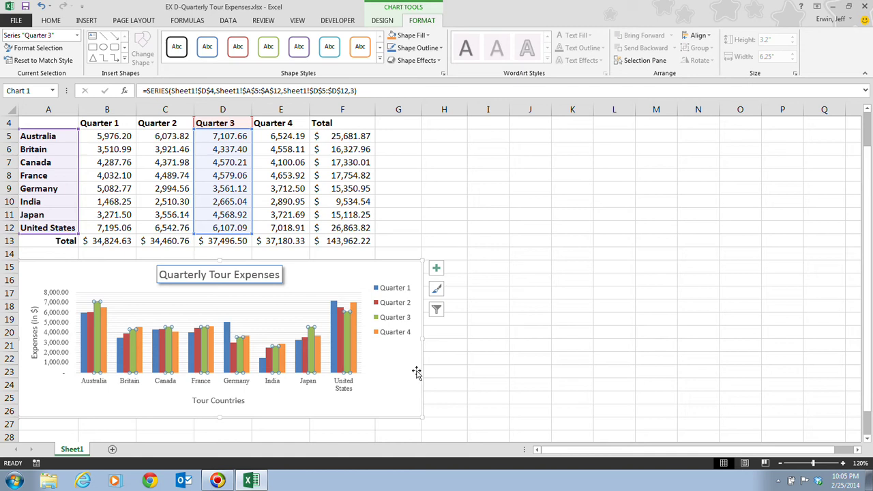
{"action": "left_click", "coordinate": [380, 60]}
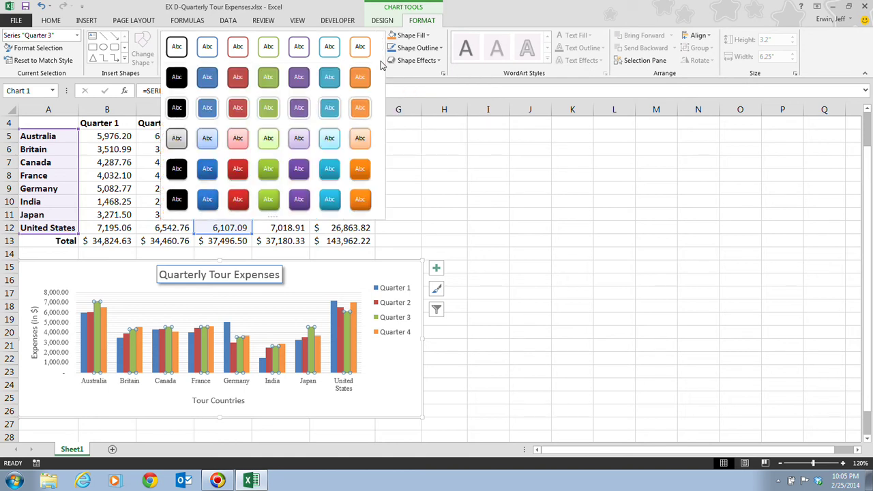
{"action": "left_click", "coordinate": [269, 169]}
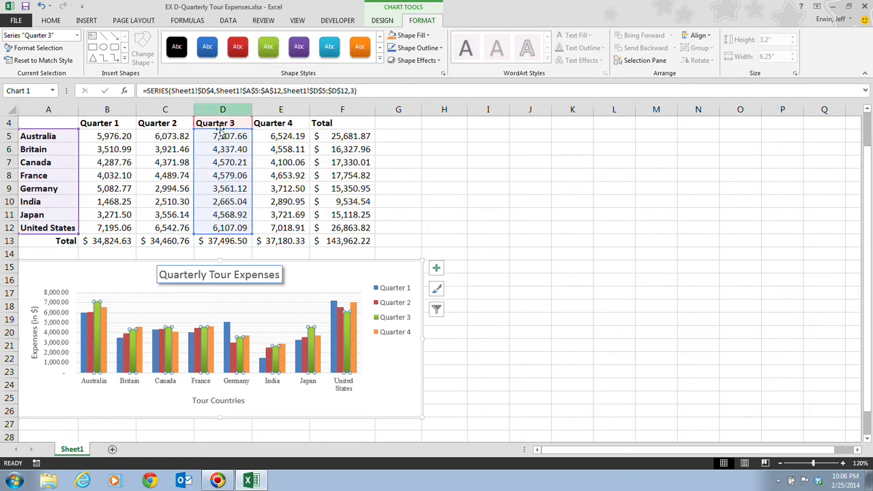
{"action": "left_click", "coordinate": [379, 58]}
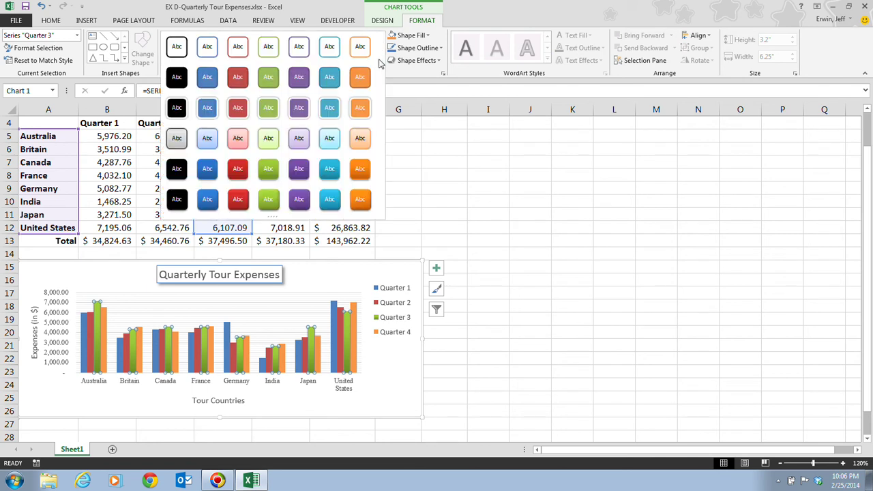
{"action": "left_click", "coordinate": [268, 139]}
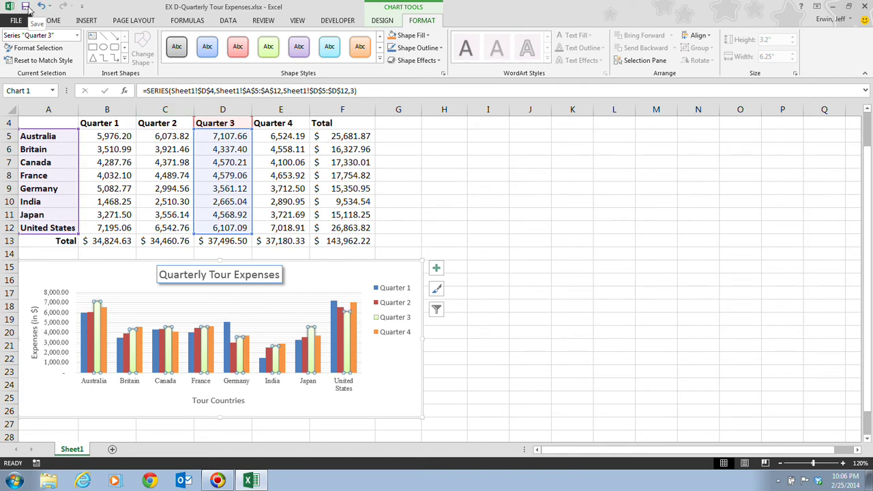
{"action": "left_click", "coordinate": [27, 8]}
- Bring up the Format Axis pane for the horizontal country axis
{"action": "right_click", "coordinate": [240, 386]}
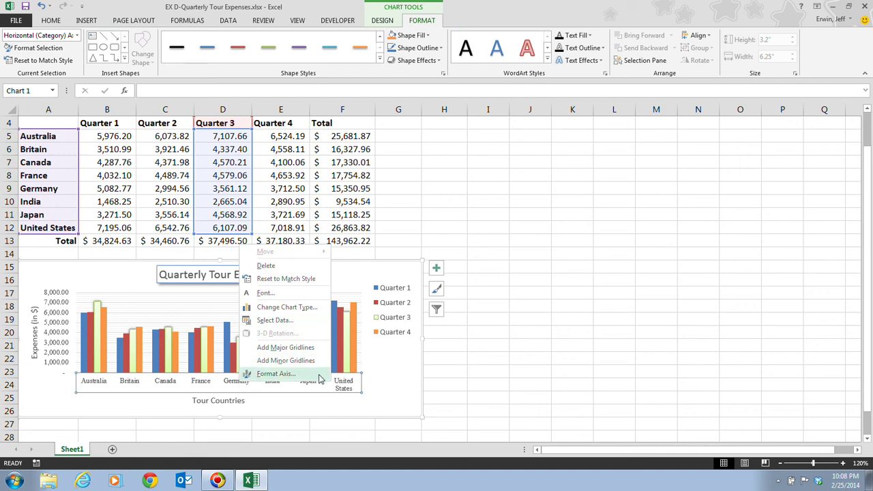
{"action": "left_click", "coordinate": [276, 374]}
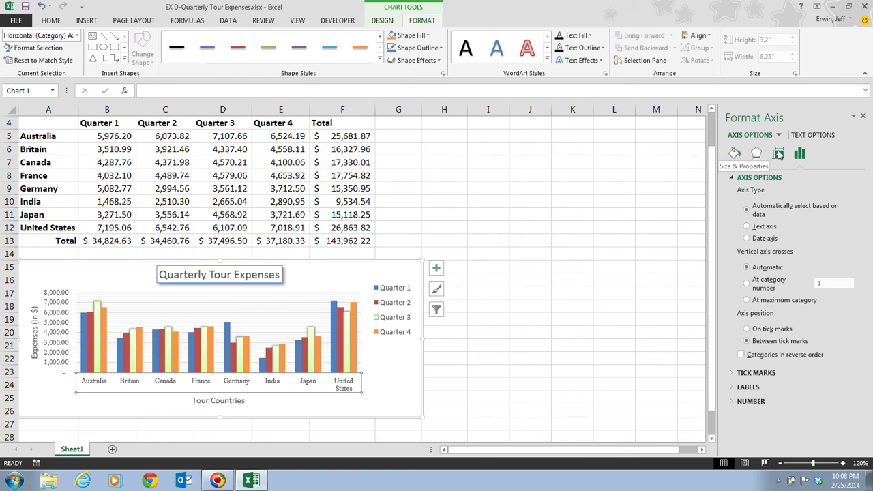
- In the axis alignment settings, raise the custom angle step by step to tilt the country labels
{"action": "left_click", "coordinate": [779, 155]}
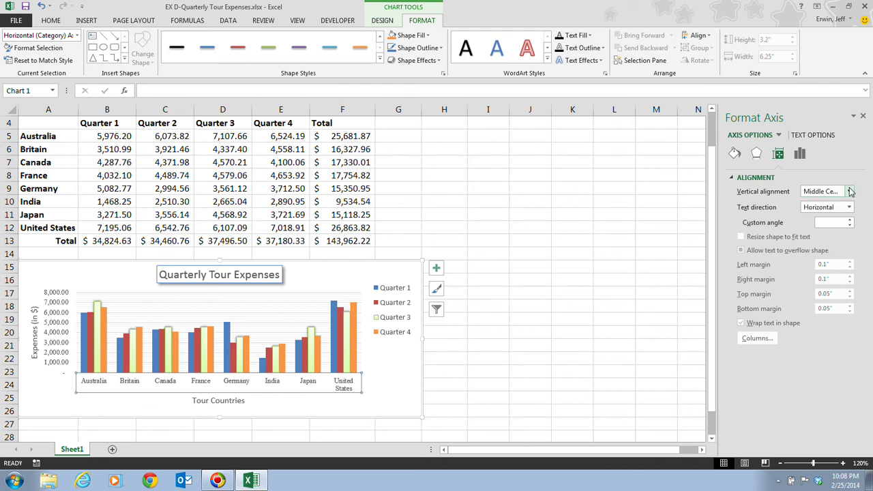
{"action": "left_click", "coordinate": [850, 222]}
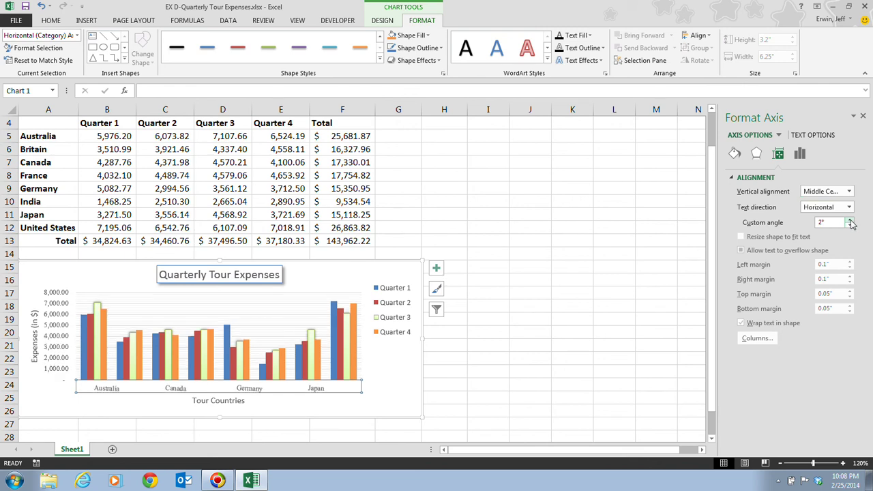
{"action": "left_click", "coordinate": [850, 221]}
{"action": "left_click", "coordinate": [849, 221]}
{"action": "left_click", "coordinate": [849, 222]}
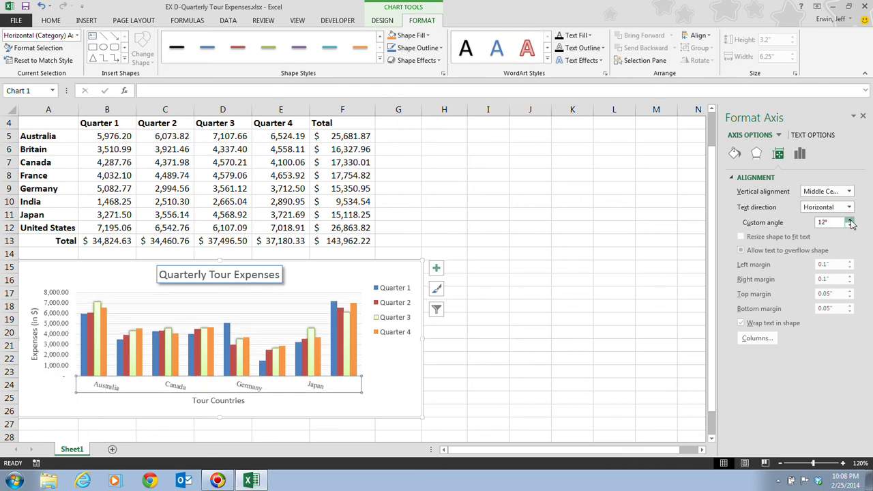
{"action": "left_click", "coordinate": [849, 221]}
{"action": "left_click", "coordinate": [850, 221]}
{"action": "left_click", "coordinate": [849, 222]}
{"action": "left_click", "coordinate": [849, 222]}
{"action": "left_click", "coordinate": [850, 222]}
{"action": "left_click", "coordinate": [850, 221]}
{"action": "left_click", "coordinate": [850, 221]}
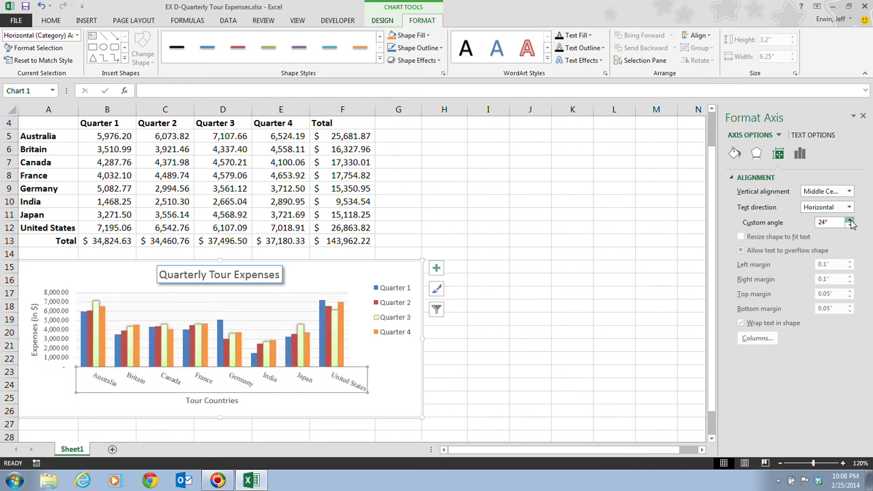
{"action": "left_click", "coordinate": [850, 221]}
{"action": "left_click", "coordinate": [849, 222]}
{"action": "left_click", "coordinate": [850, 222]}
{"action": "left_click", "coordinate": [850, 222]}
{"action": "left_click", "coordinate": [850, 221]}
{"action": "left_click", "coordinate": [849, 222]}
{"action": "left_click", "coordinate": [850, 221]}
{"action": "left_click", "coordinate": [849, 222]}
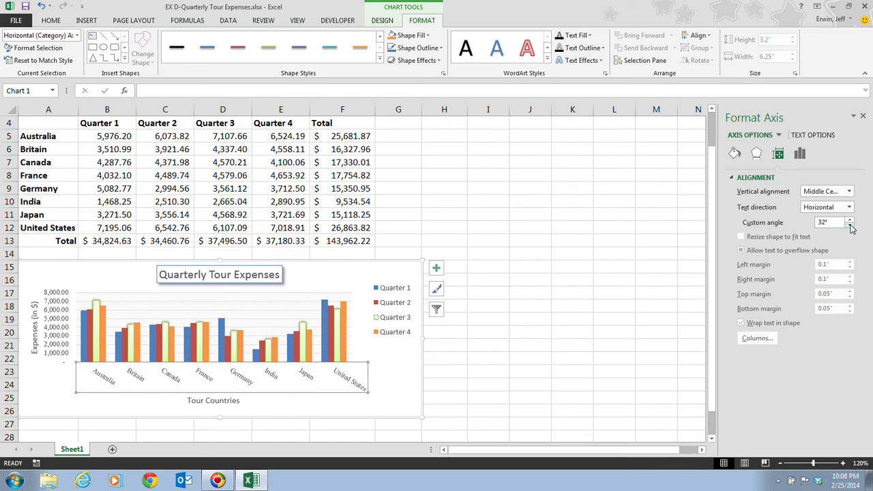
- Lower the custom angle past 0° to tilt the country labels to negative angles
{"action": "left_click", "coordinate": [849, 226]}
{"action": "left_click", "coordinate": [849, 226]}
{"action": "left_click", "coordinate": [849, 225]}
{"action": "left_click", "coordinate": [849, 226]}
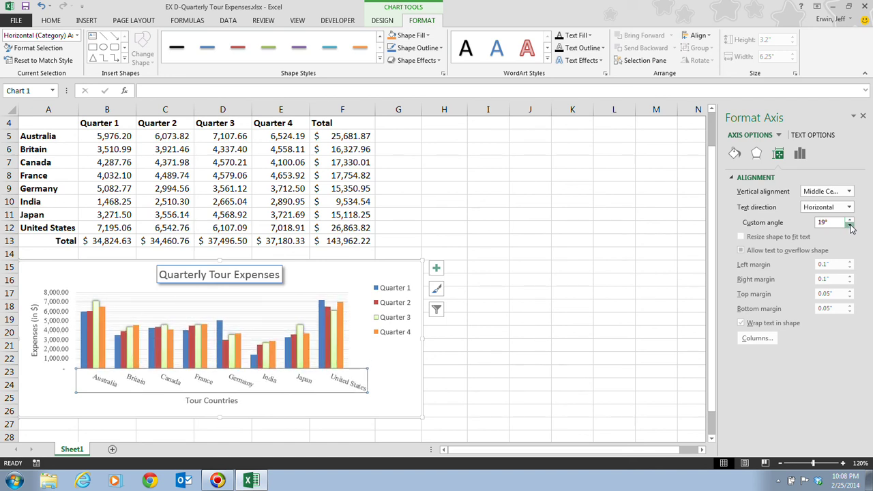
{"action": "left_click", "coordinate": [849, 225]}
{"action": "left_click", "coordinate": [850, 225]}
{"action": "left_click", "coordinate": [850, 225]}
{"action": "left_click", "coordinate": [849, 226]}
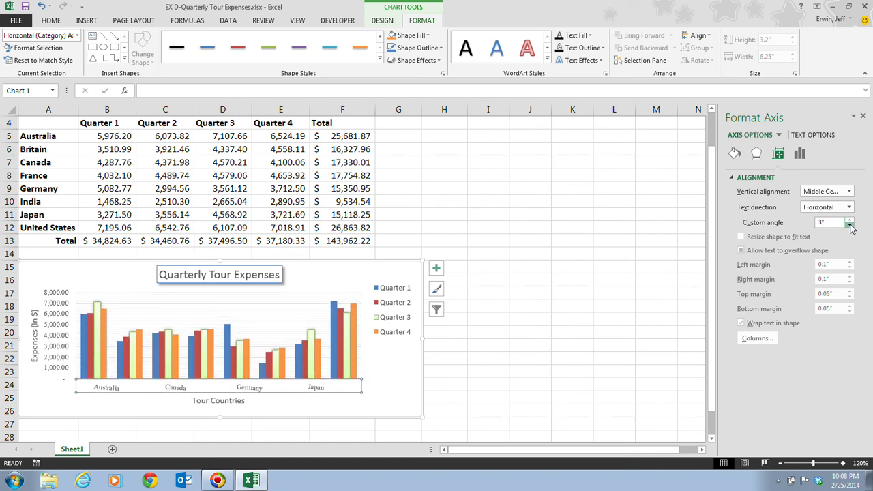
{"action": "left_click", "coordinate": [850, 225]}
{"action": "left_click", "coordinate": [850, 225]}
{"action": "left_click", "coordinate": [849, 226]}
{"action": "left_click", "coordinate": [849, 226]}
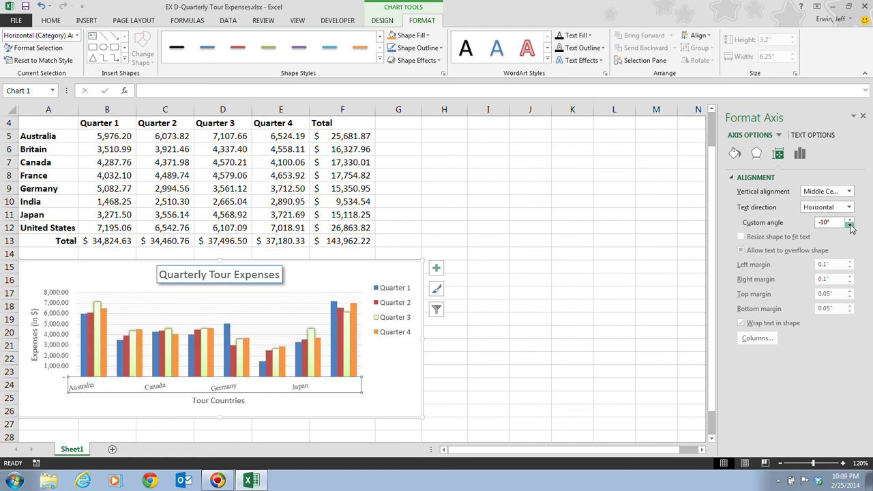
{"action": "left_click", "coordinate": [850, 226]}
{"action": "left_click", "coordinate": [849, 225]}
{"action": "left_click", "coordinate": [850, 226]}
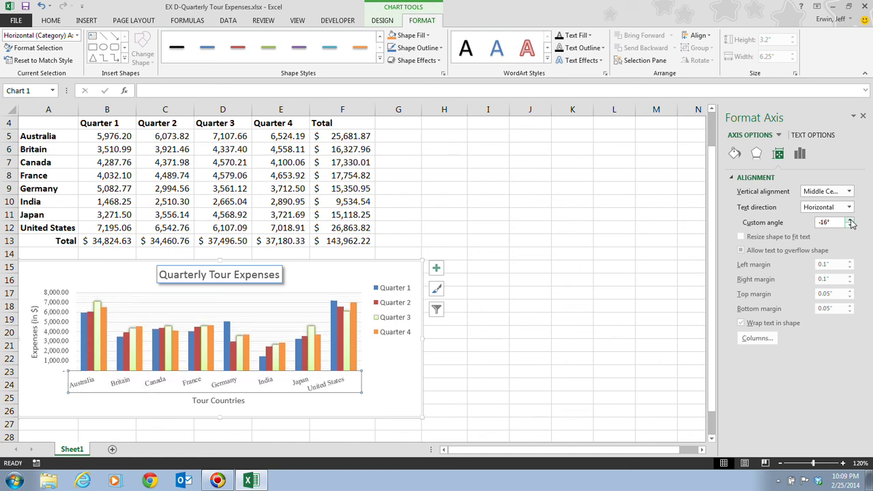
- Return the custom angle to 0°, close the Format Axis pane, and save the workbook
{"action": "left_click", "coordinate": [849, 220]}
{"action": "left_click", "coordinate": [850, 220]}
{"action": "left_click", "coordinate": [850, 221]}
{"action": "left_click", "coordinate": [849, 221]}
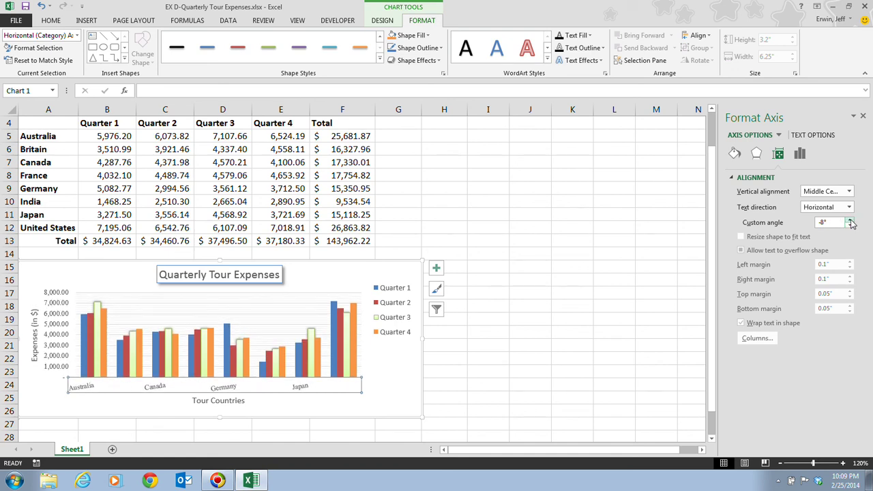
{"action": "left_click", "coordinate": [849, 221]}
{"action": "left_click", "coordinate": [849, 220]}
{"action": "left_click", "coordinate": [849, 220]}
{"action": "left_click", "coordinate": [850, 221]}
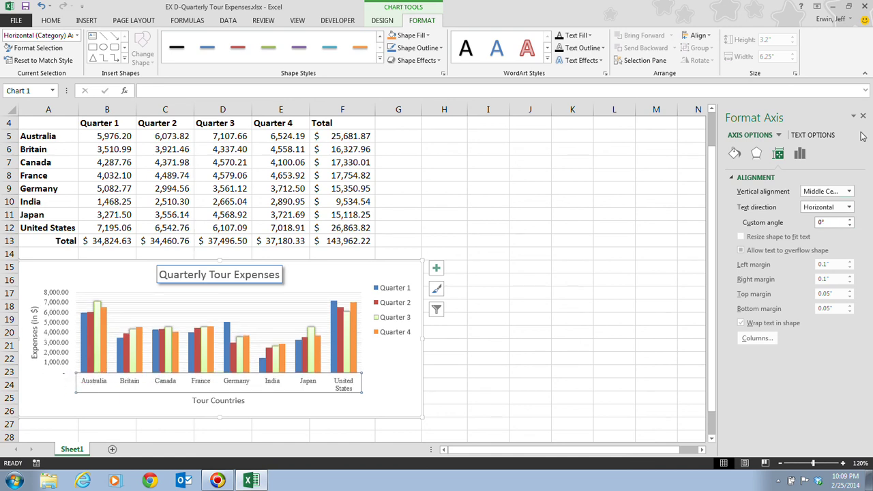
{"action": "left_click", "coordinate": [862, 116]}
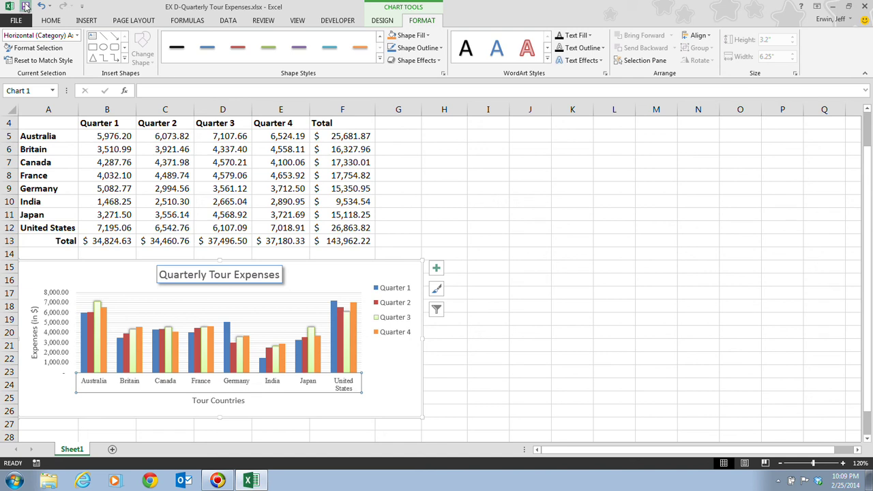
{"action": "left_click", "coordinate": [25, 7]}
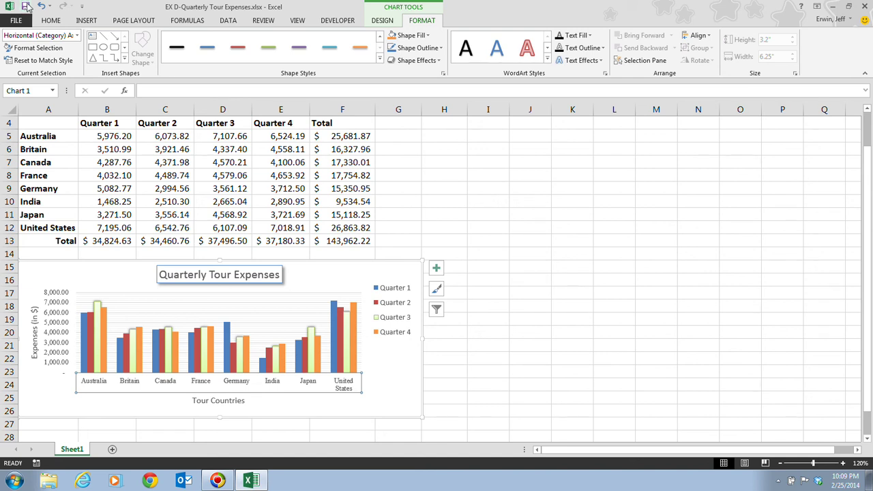